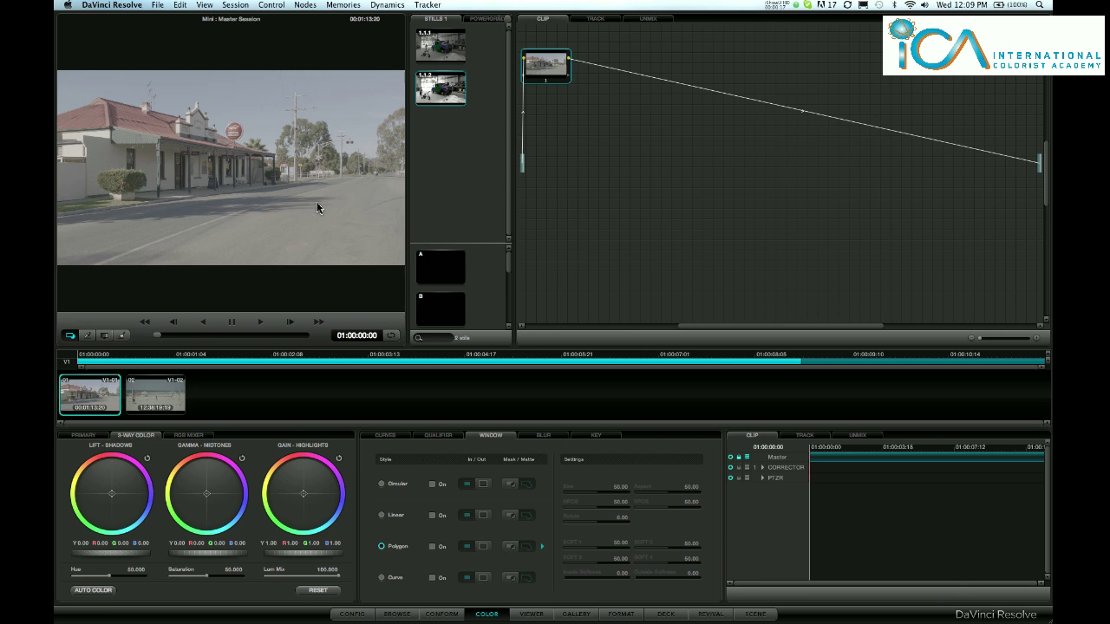
# Step: Try the Arri Alexa LogC to Rec709 LUT on street clip 01's node 1, then remove it
pyautogui.click(161, 400)
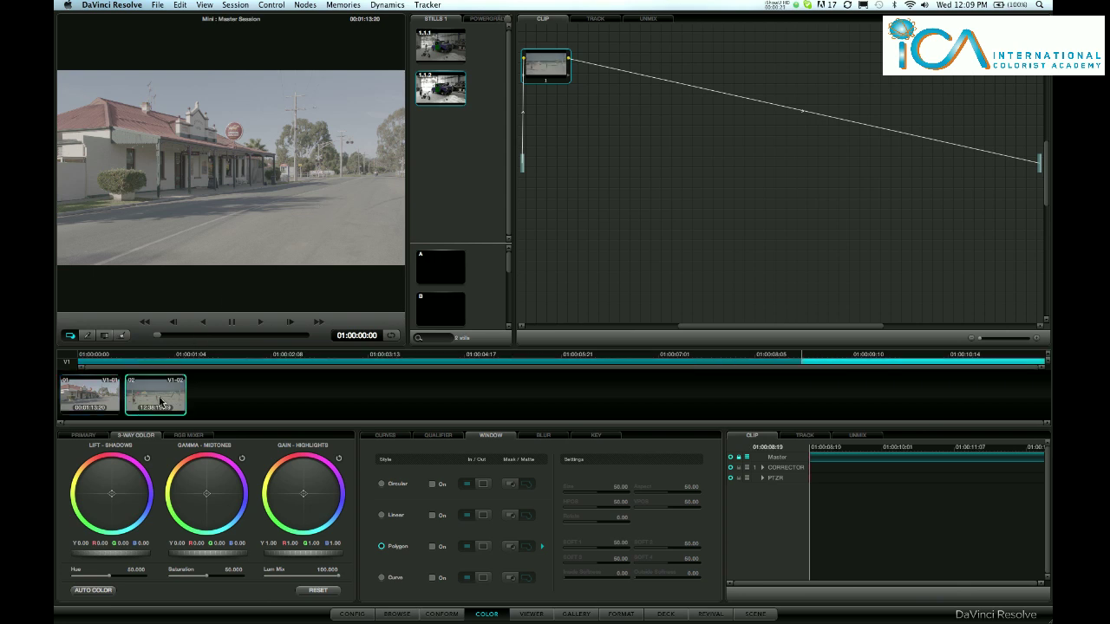
pyautogui.click(92, 407)
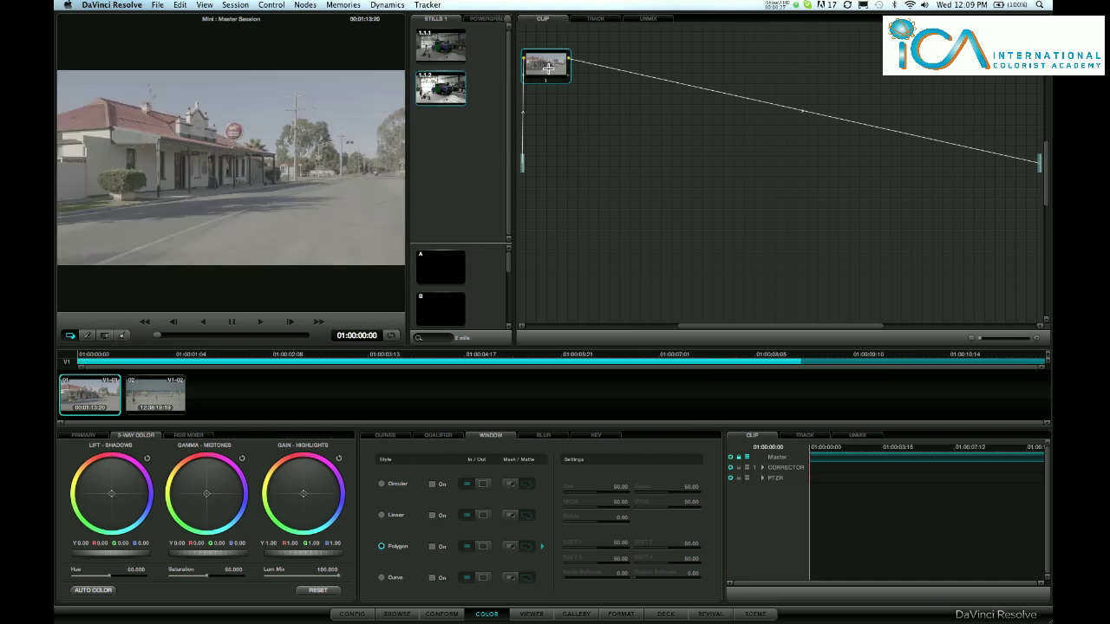
pyautogui.moveTo(548, 67); pyautogui.dragTo(581, 67)
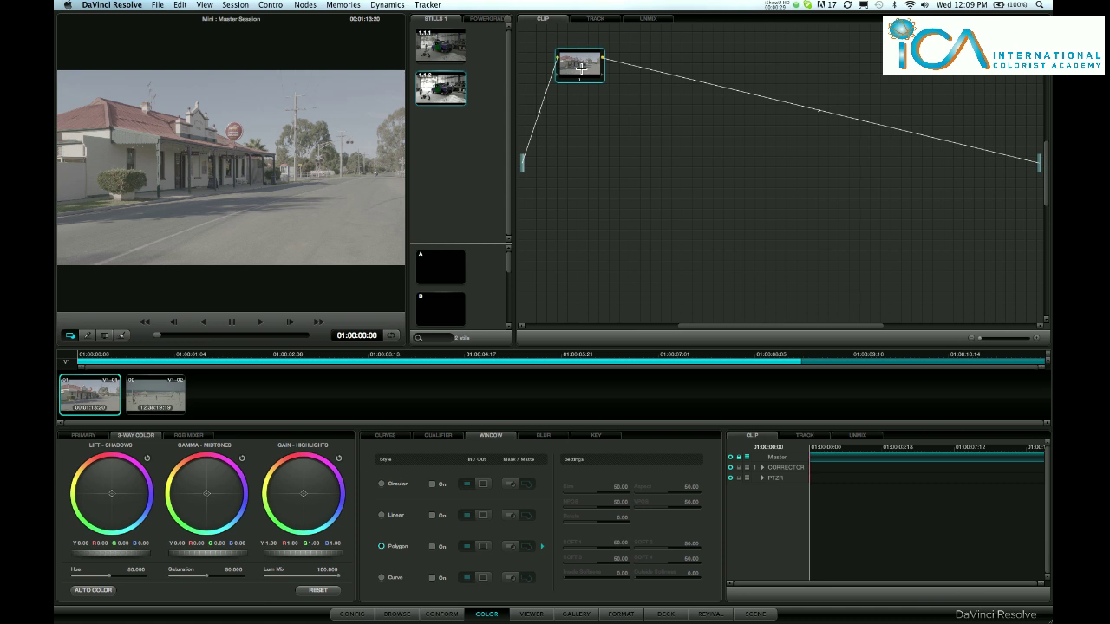
pyautogui.rightClick(581, 68)
pyautogui.moveTo(612, 95)
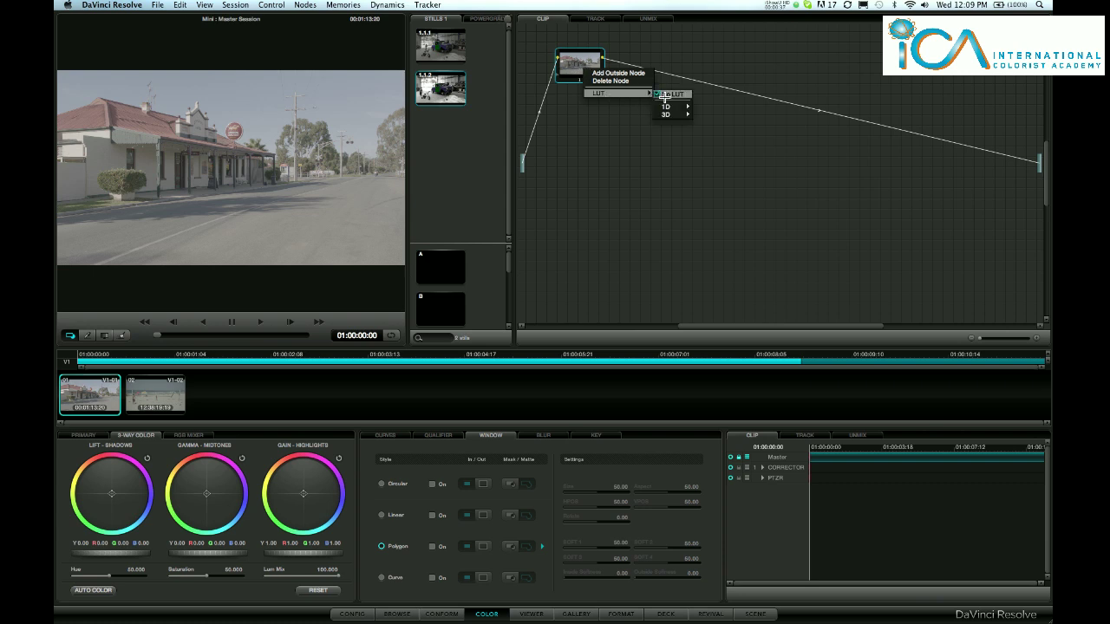
pyautogui.moveTo(676, 114)
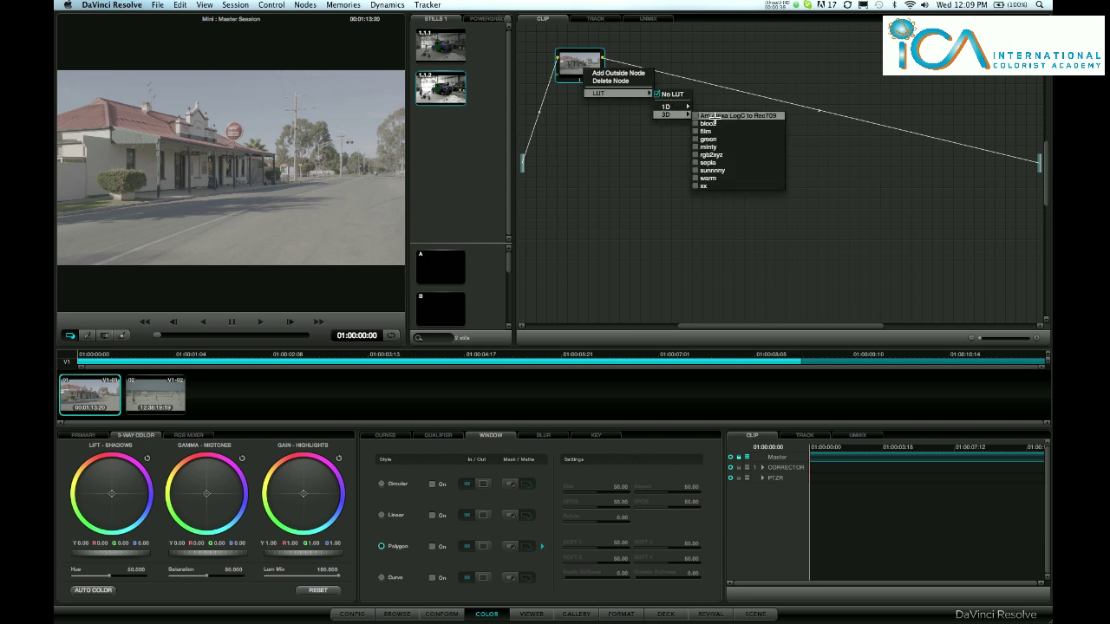
pyautogui.click(776, 116)
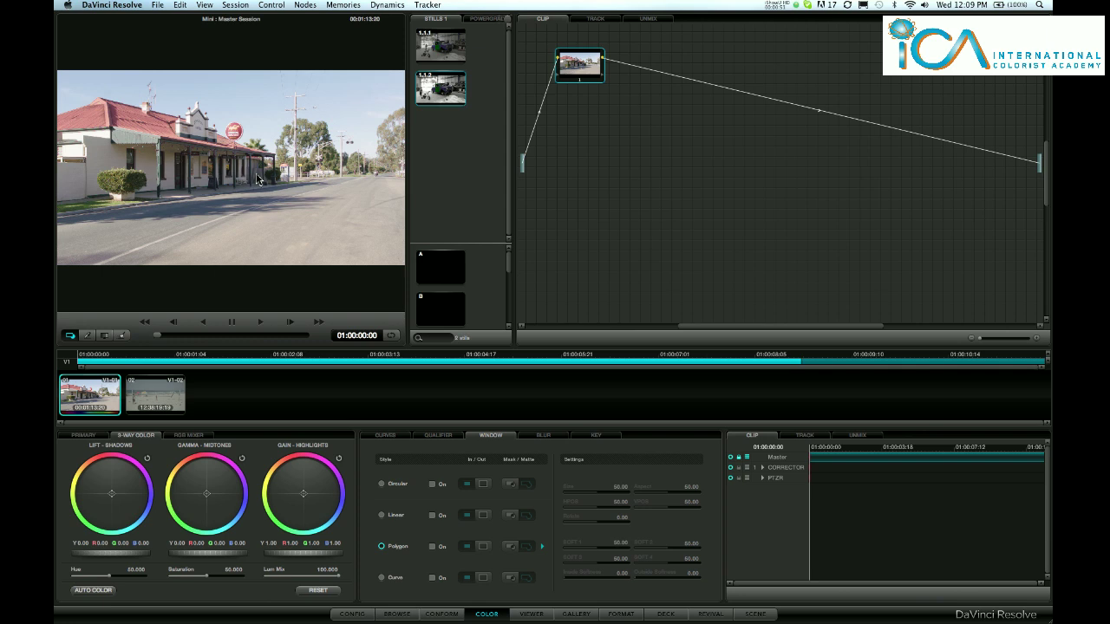
pyautogui.rightClick(576, 68)
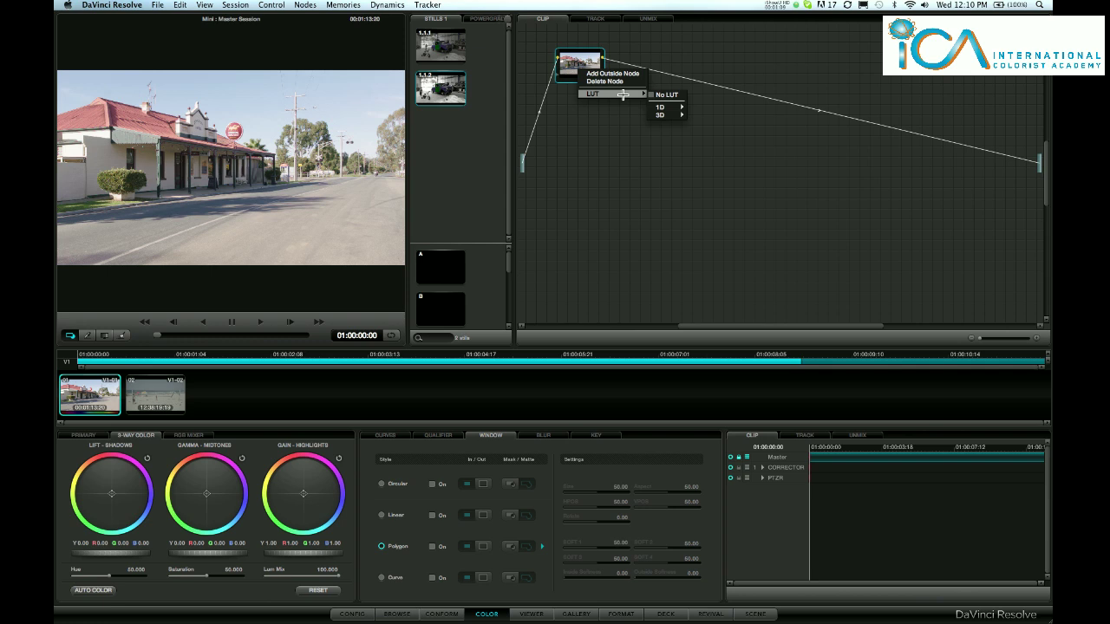
pyautogui.click(659, 96)
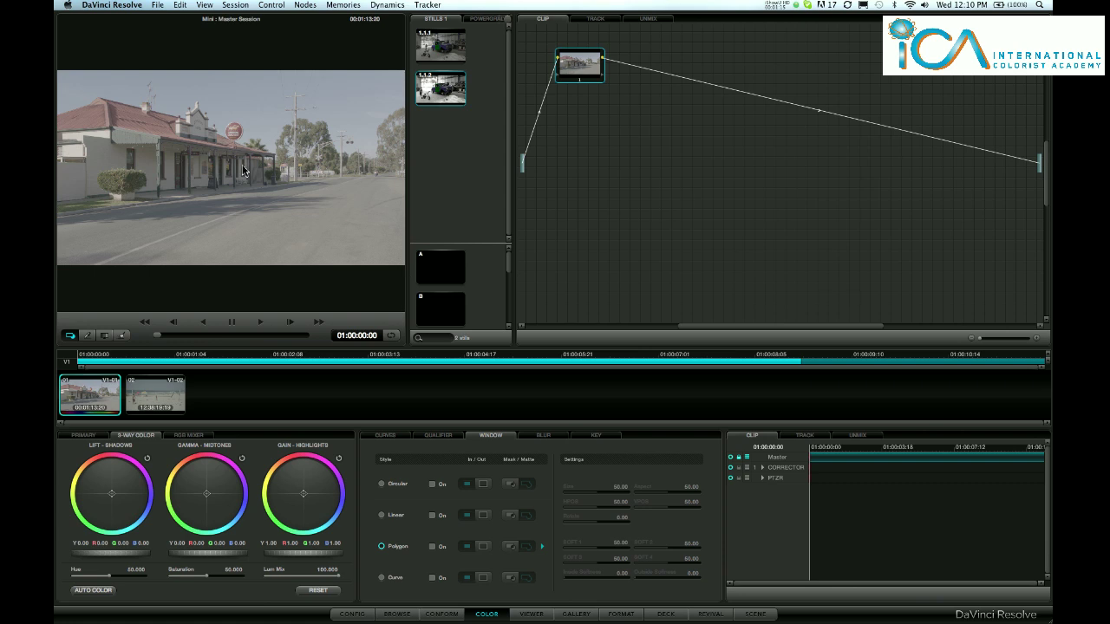
# Step: On beach clip 02, apply a 1D LUT to node 1
pyautogui.click(161, 398)
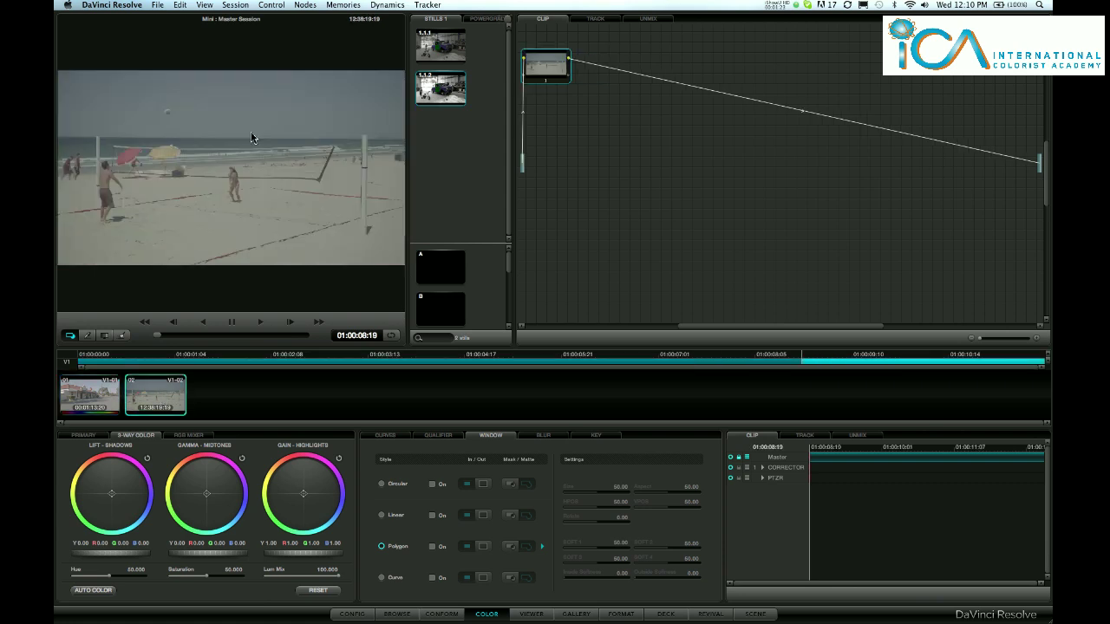
pyautogui.moveTo(552, 63); pyautogui.dragTo(582, 70)
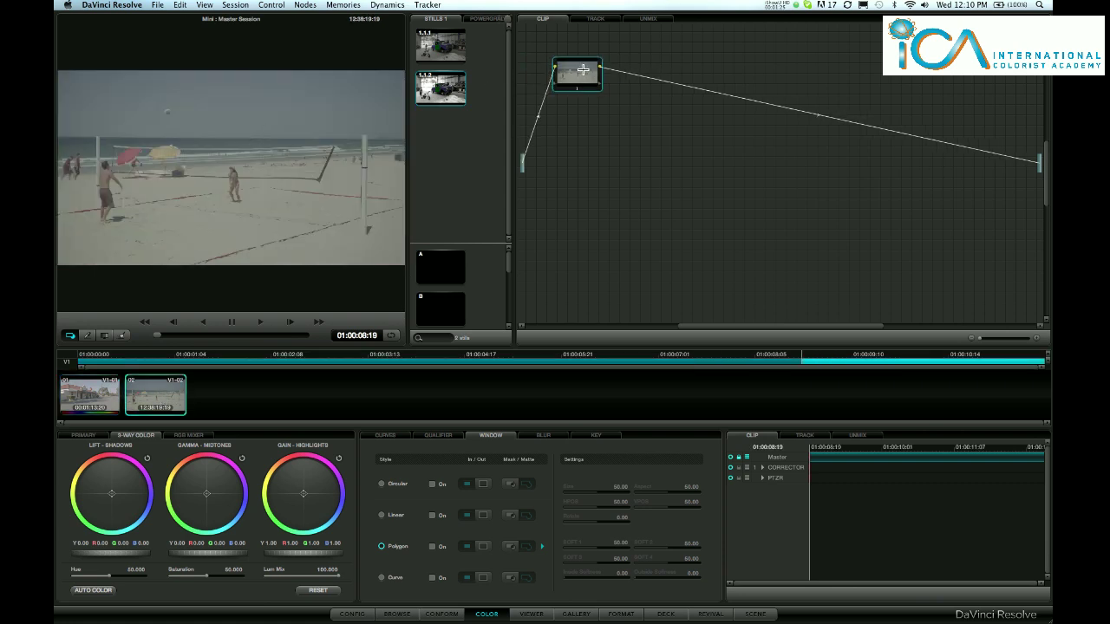
pyautogui.rightClick(583, 70)
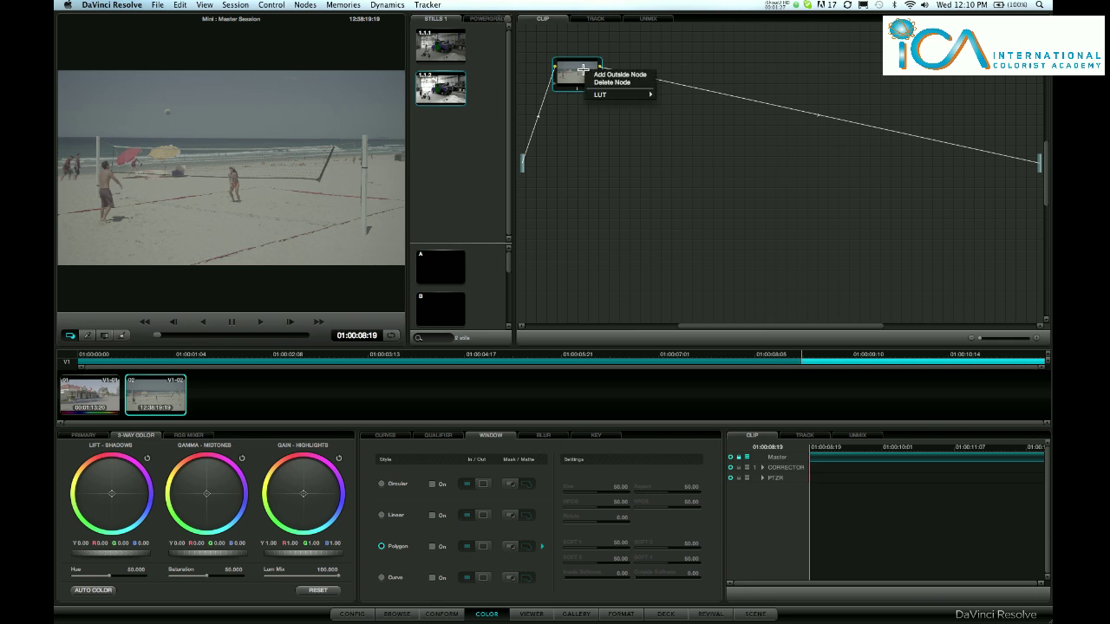
pyautogui.moveTo(633, 95)
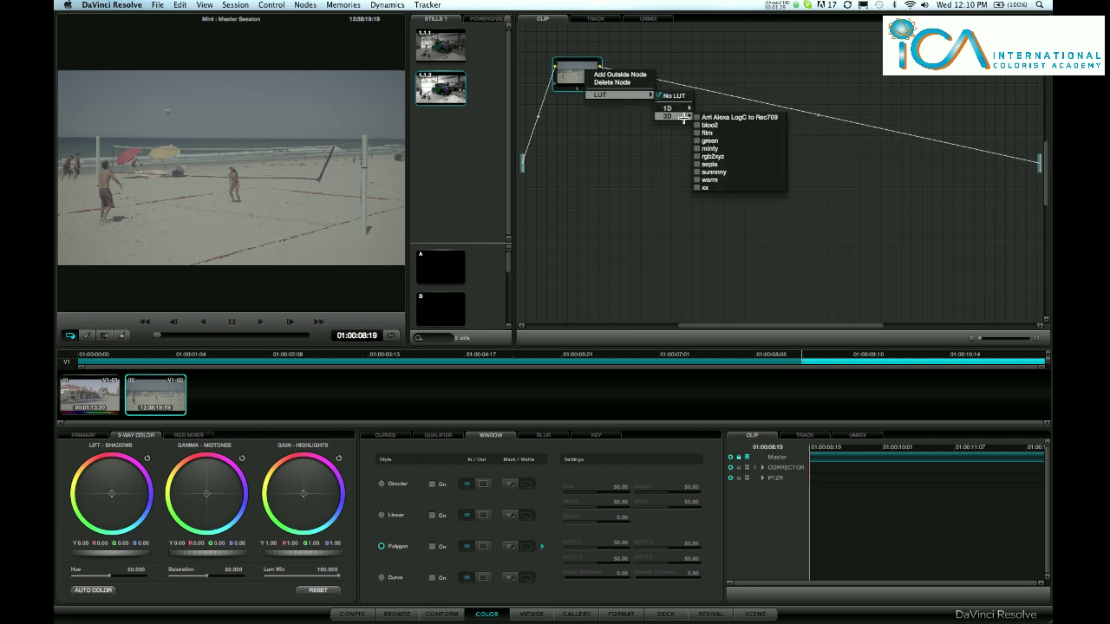
pyautogui.click(717, 120)
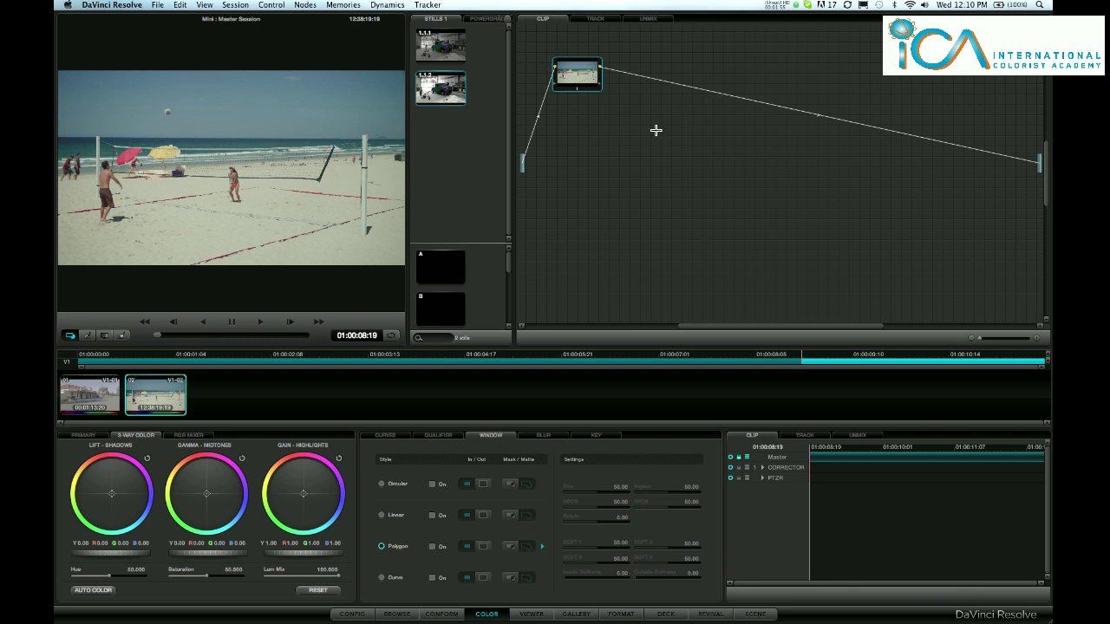
# Step: Toggle node 1 off and on with Cmd+D to compare, then return to street clip 01
pyautogui.press('super+d')
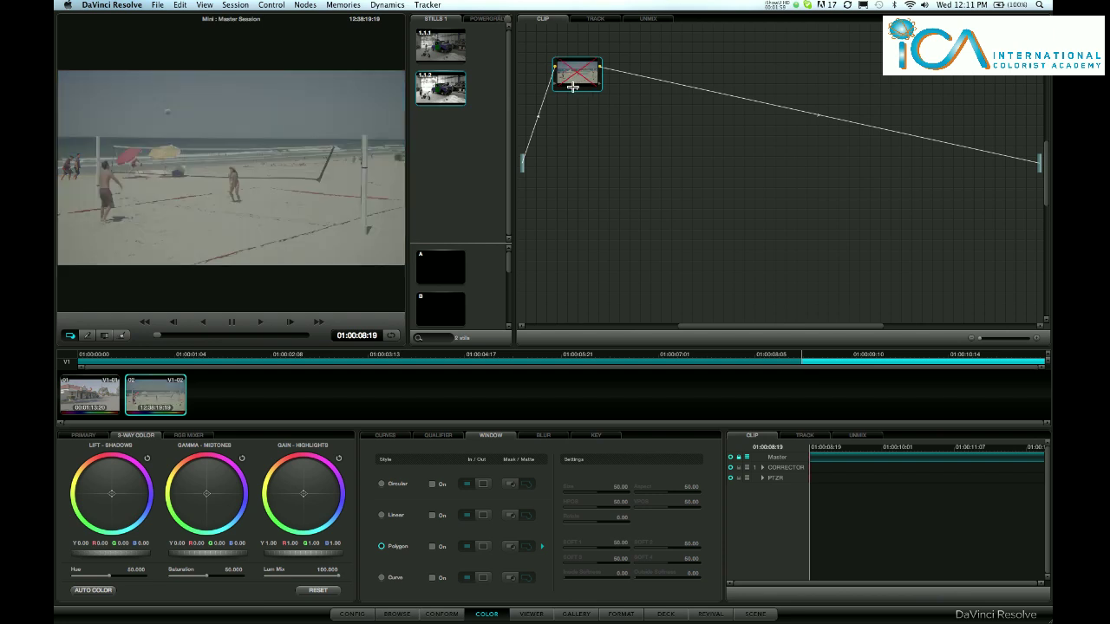
pyautogui.press('super+d')
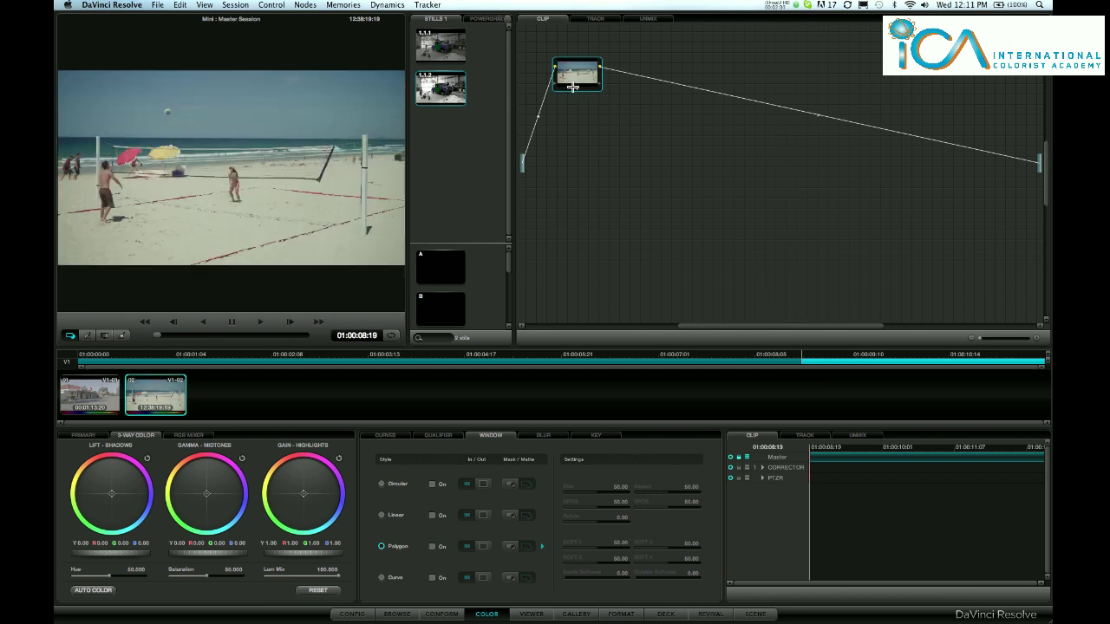
pyautogui.click(96, 394)
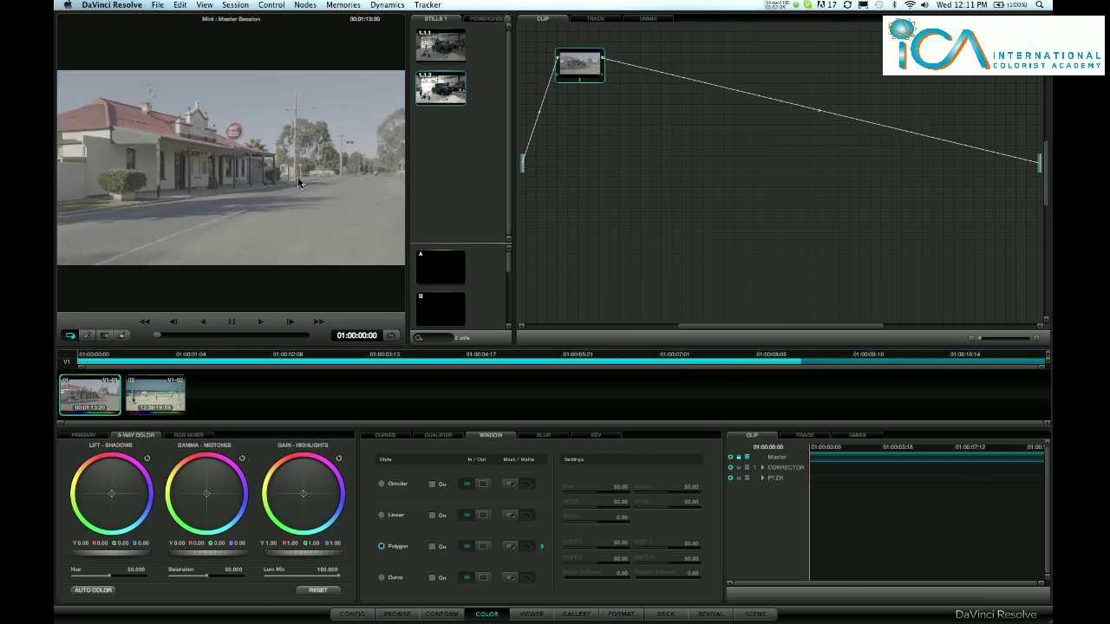
# Step: Scrub street clip 01 forward to about 01:00:07:16, where the motorbike rides toward camera
pyautogui.moveTo(582, 73); pyautogui.dragTo(591, 99)
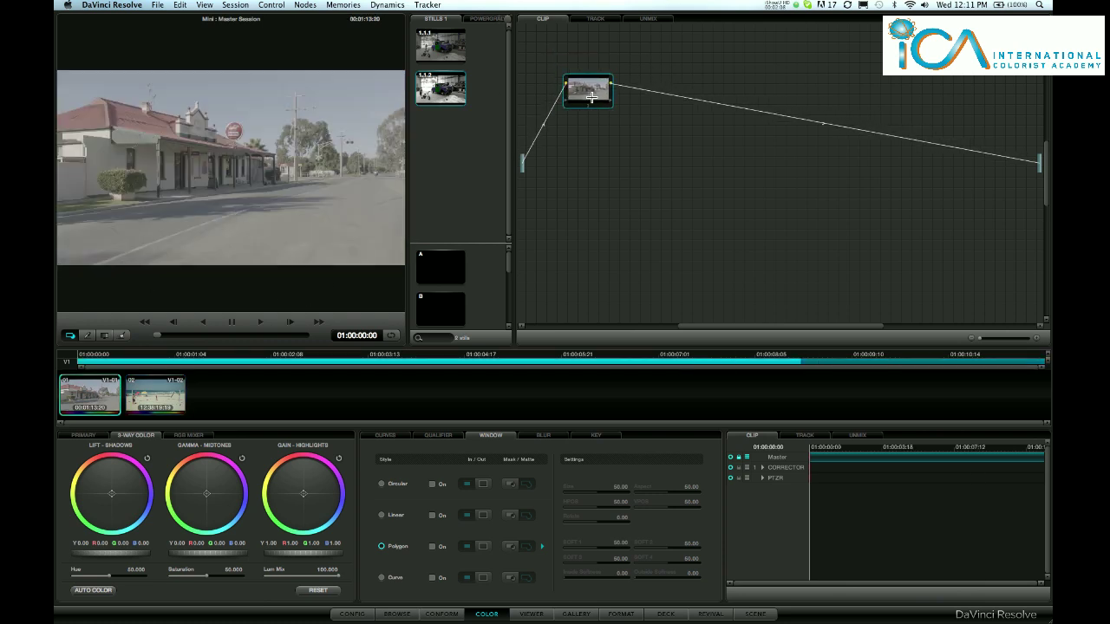
pyautogui.click(185, 337)
pyautogui.moveTo(185, 337); pyautogui.dragTo(137, 338)
pyautogui.moveTo(137, 337)
pyautogui.mouseDown()
pyautogui.moveTo(299, 338)
pyautogui.moveTo(287, 339)
pyautogui.mouseUp()
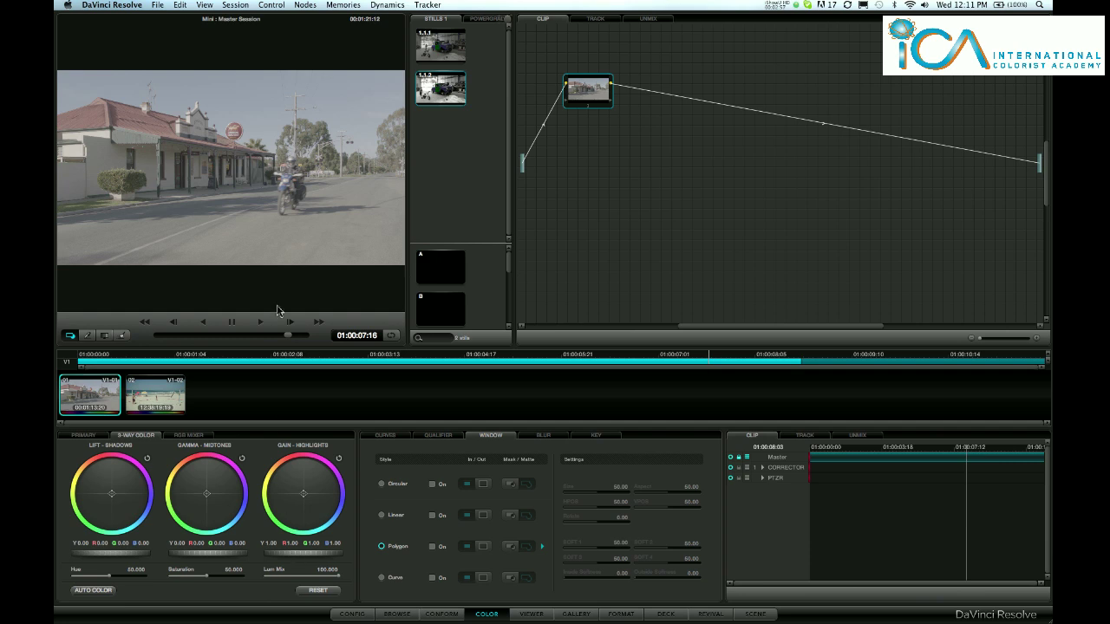
# Step: Show the RGB Parade waveform and move its window right, beside the node graph
pyautogui.rightClick(248, 241)
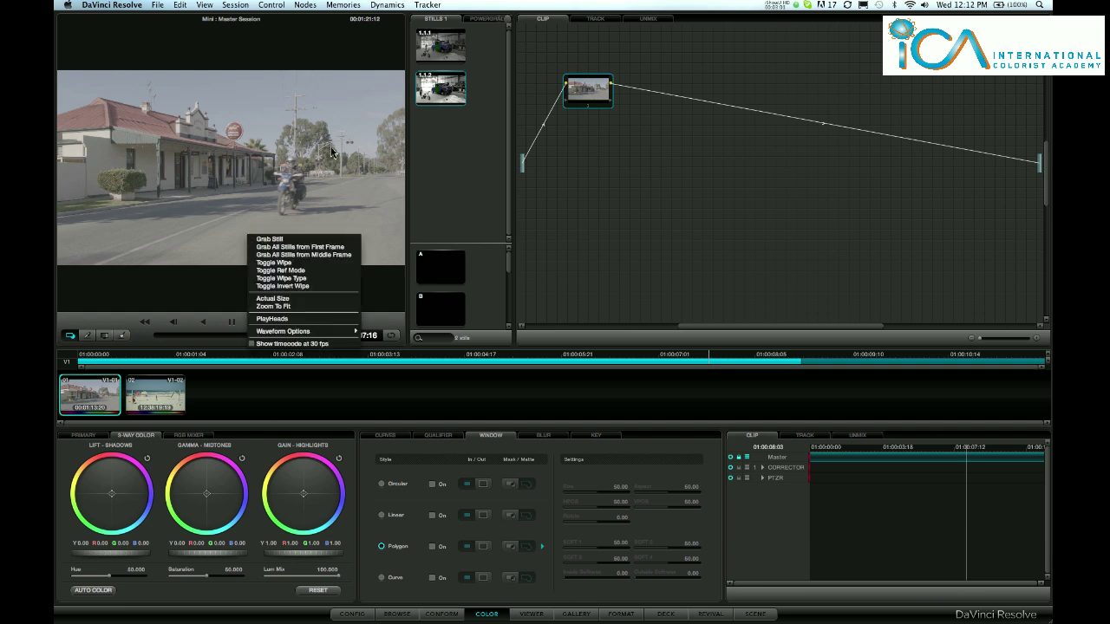
pyautogui.moveTo(317, 336)
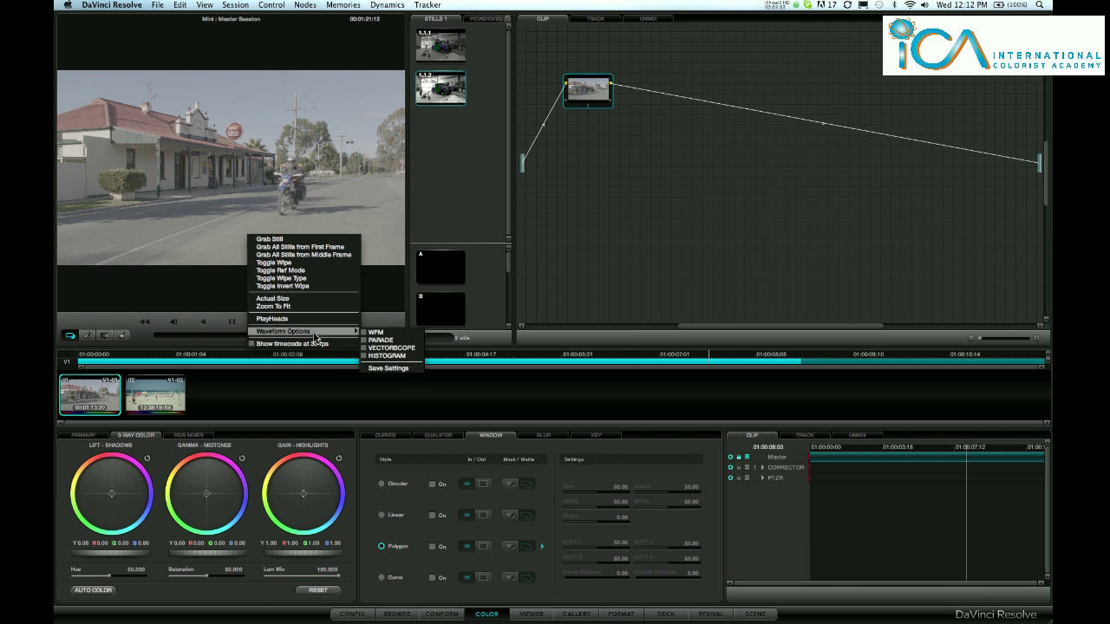
pyautogui.click(392, 340)
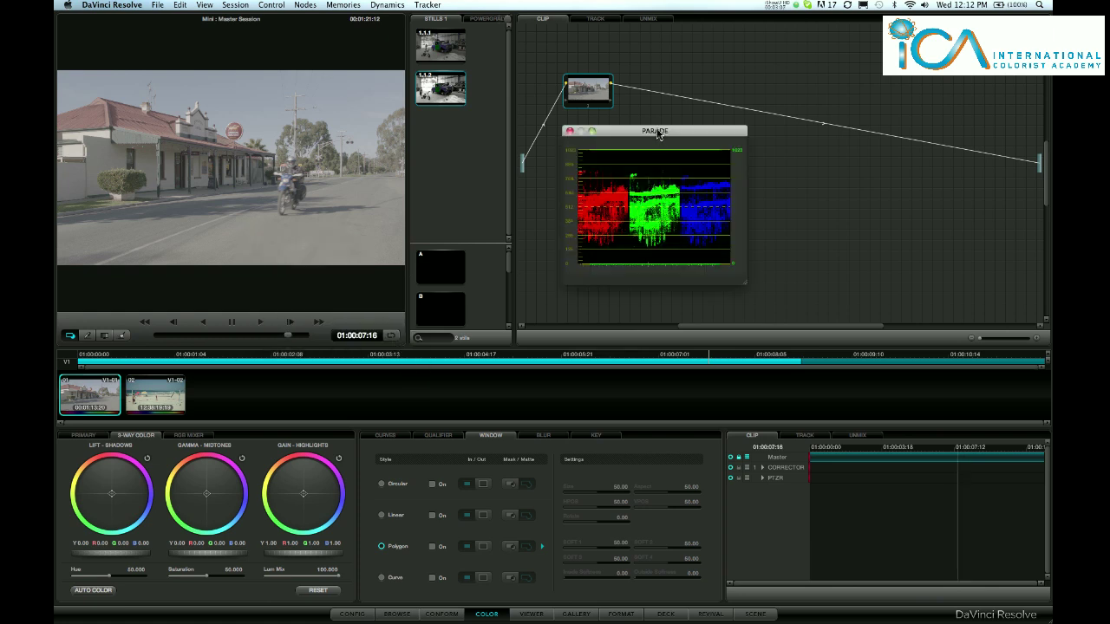
pyautogui.moveTo(657, 134); pyautogui.dragTo(754, 142)
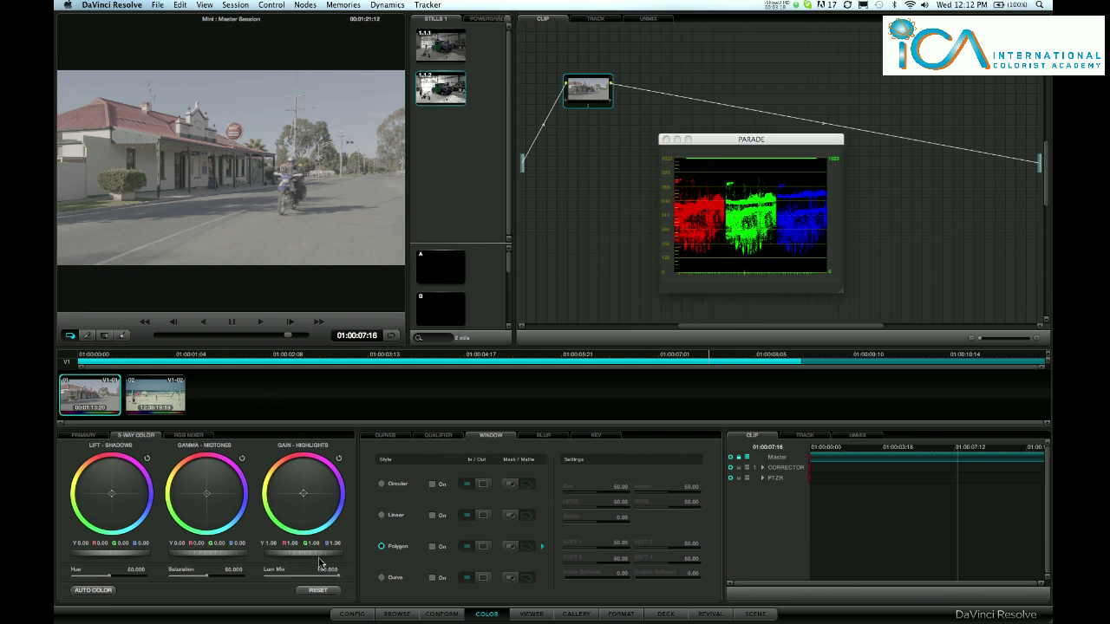
# Step: Set node 1 to lift -0.07, gamma -0.06 and gain 1.21, then bypass it to compare
pyautogui.moveTo(320, 564)
pyautogui.mouseDown()
pyautogui.moveTo(368, 567)
pyautogui.moveTo(297, 560)
pyautogui.moveTo(353, 565)
pyautogui.moveTo(326, 563)
pyautogui.mouseUp()
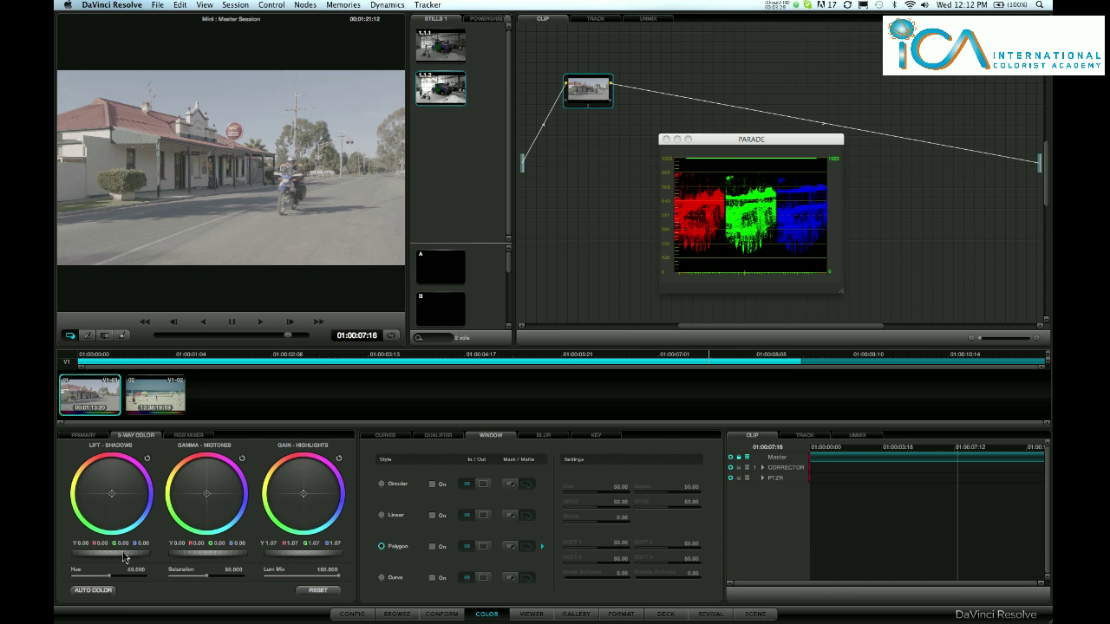
pyautogui.moveTo(123, 556)
pyautogui.mouseDown()
pyautogui.moveTo(58, 555)
pyautogui.moveTo(79, 559)
pyautogui.moveTo(55, 543)
pyautogui.moveTo(124, 562)
pyautogui.mouseUp()
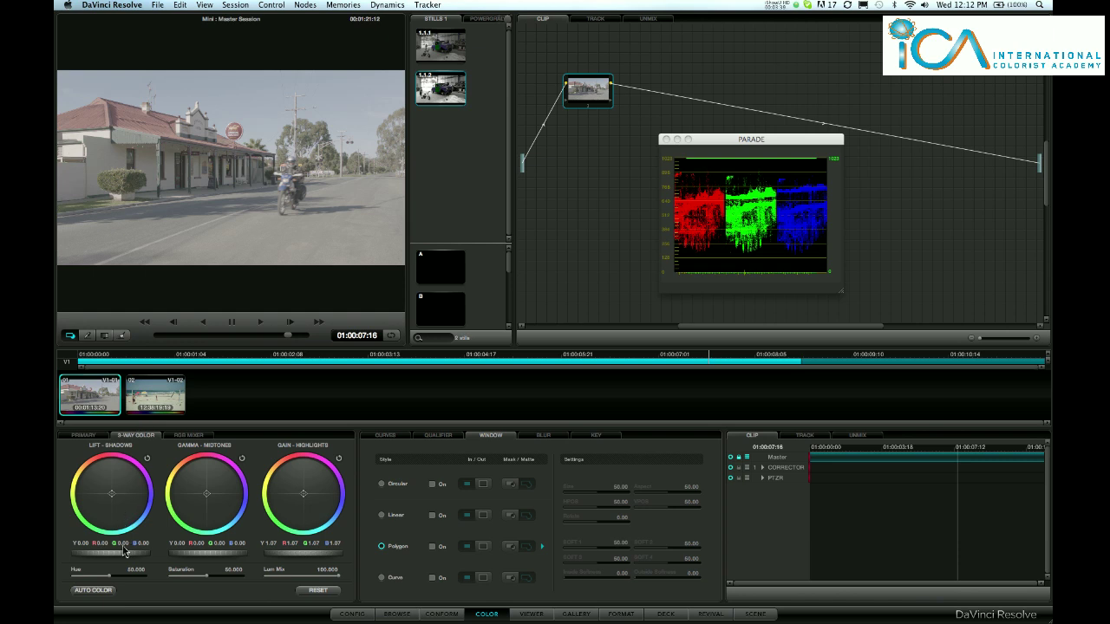
pyautogui.moveTo(124, 560); pyautogui.dragTo(58, 559)
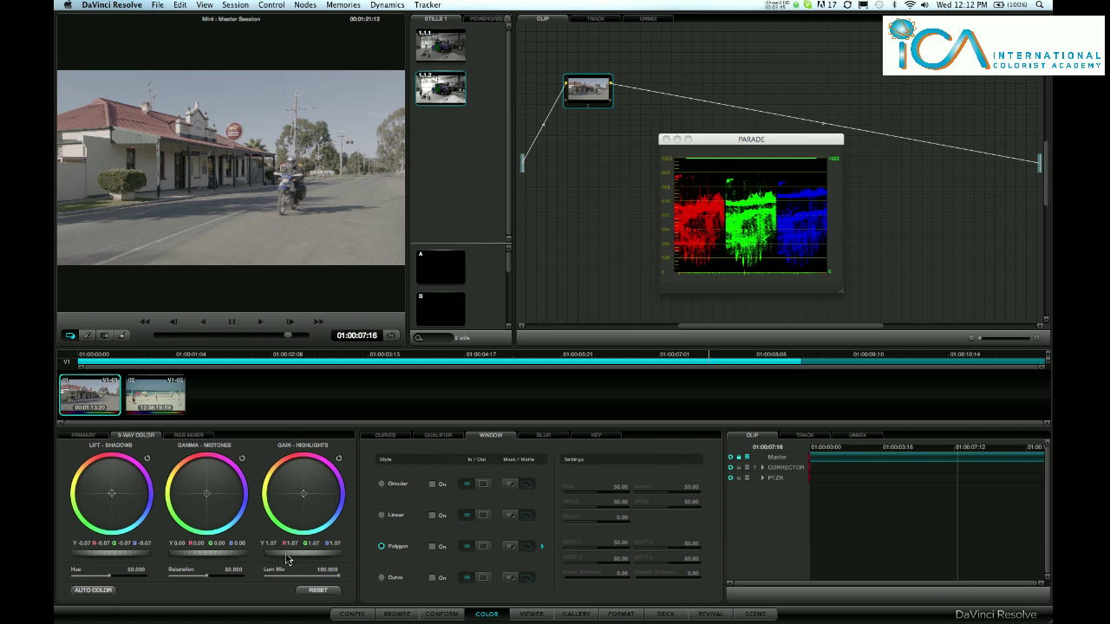
pyautogui.moveTo(288, 559); pyautogui.dragTo(312, 560)
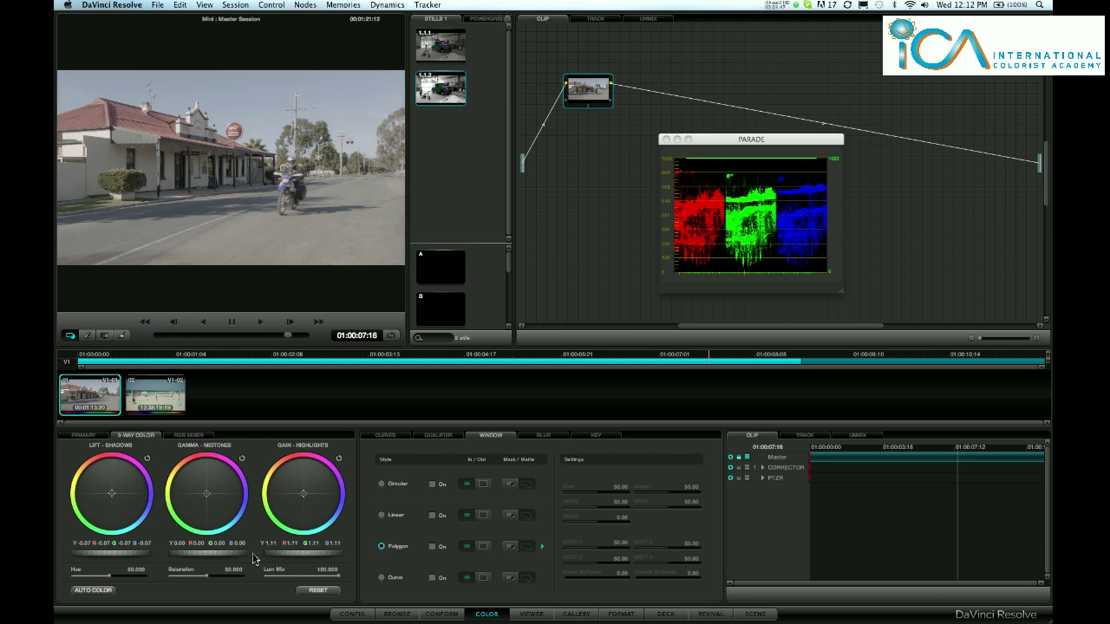
pyautogui.moveTo(212, 557); pyautogui.dragTo(193, 557)
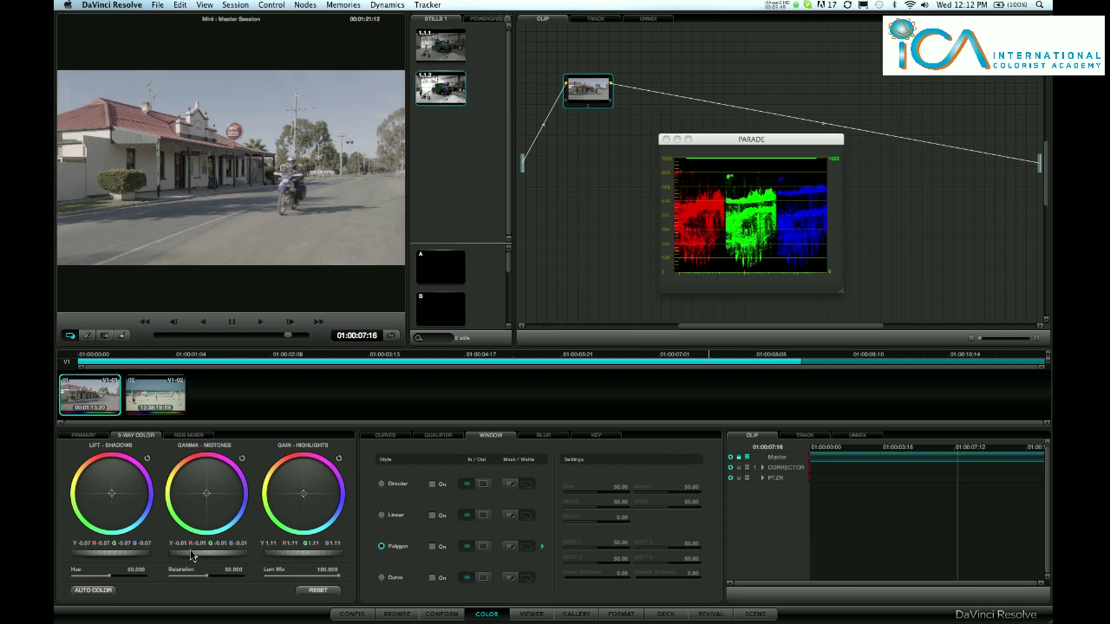
pyautogui.moveTo(141, 549); pyautogui.dragTo(117, 545)
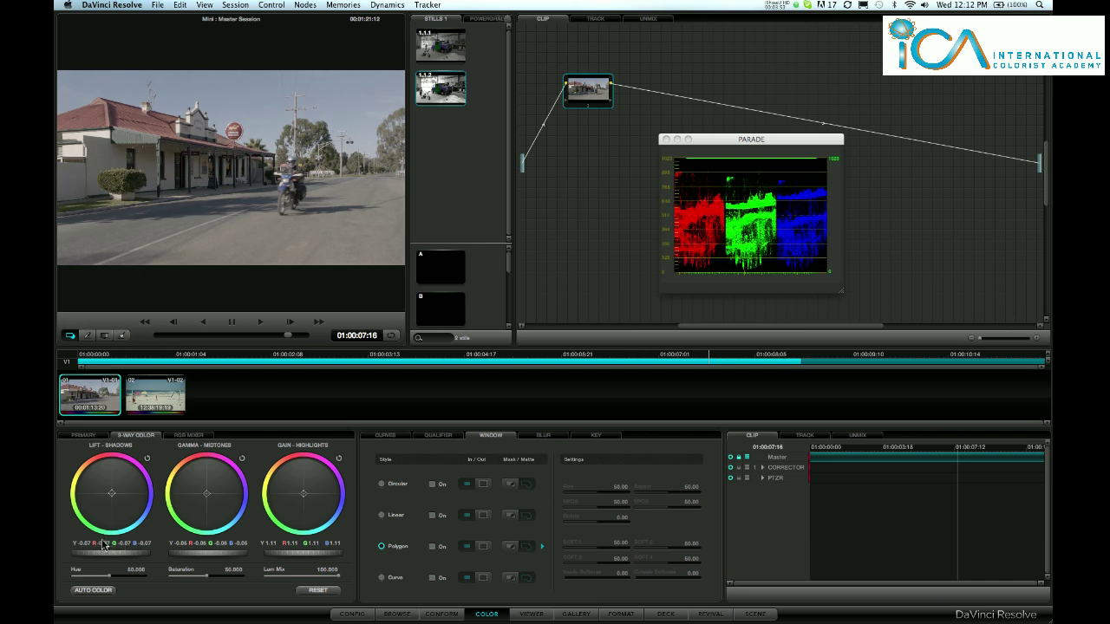
pyautogui.moveTo(289, 564); pyautogui.dragTo(335, 562)
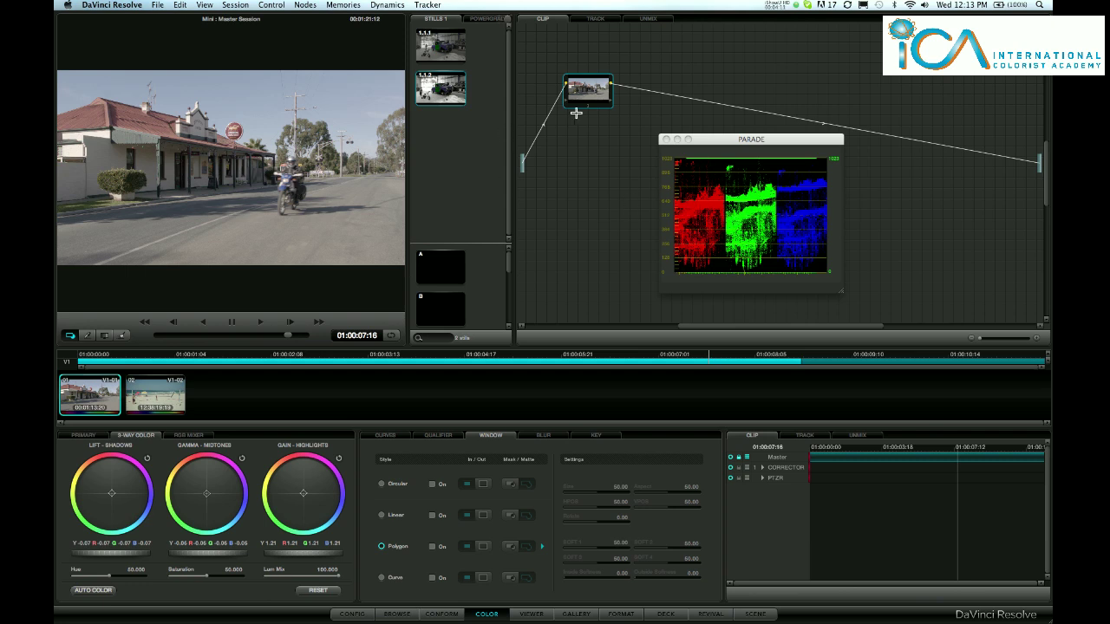
pyautogui.hotkey('ctrl', 'd')
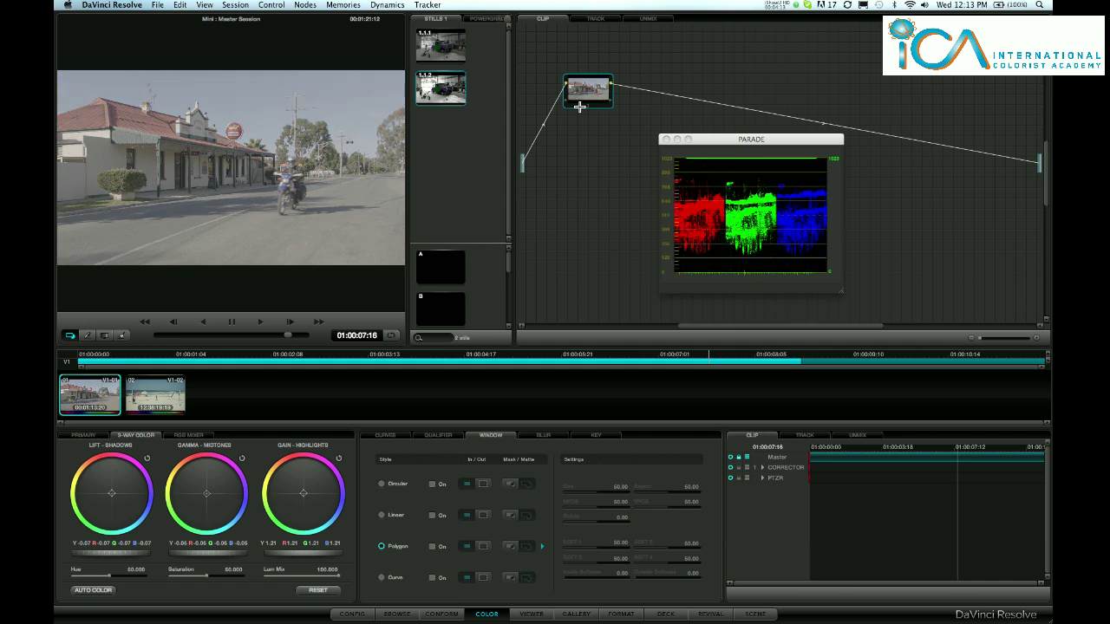
pyautogui.hotkey('ctrl', 'd')
pyautogui.hotkey('ctrl', 'd')
pyautogui.hotkey('ctrl', 'd')
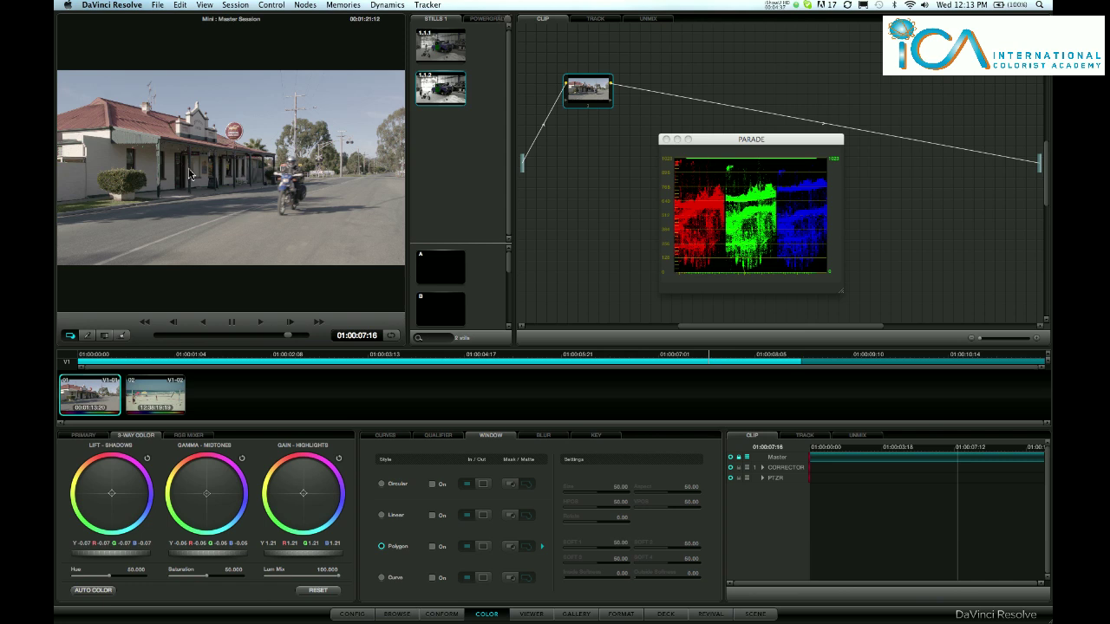
# Step: Add serial node 2 and shift its gamma balance (blue -0.05) to counter the warm cast
pyautogui.click(304, 9)
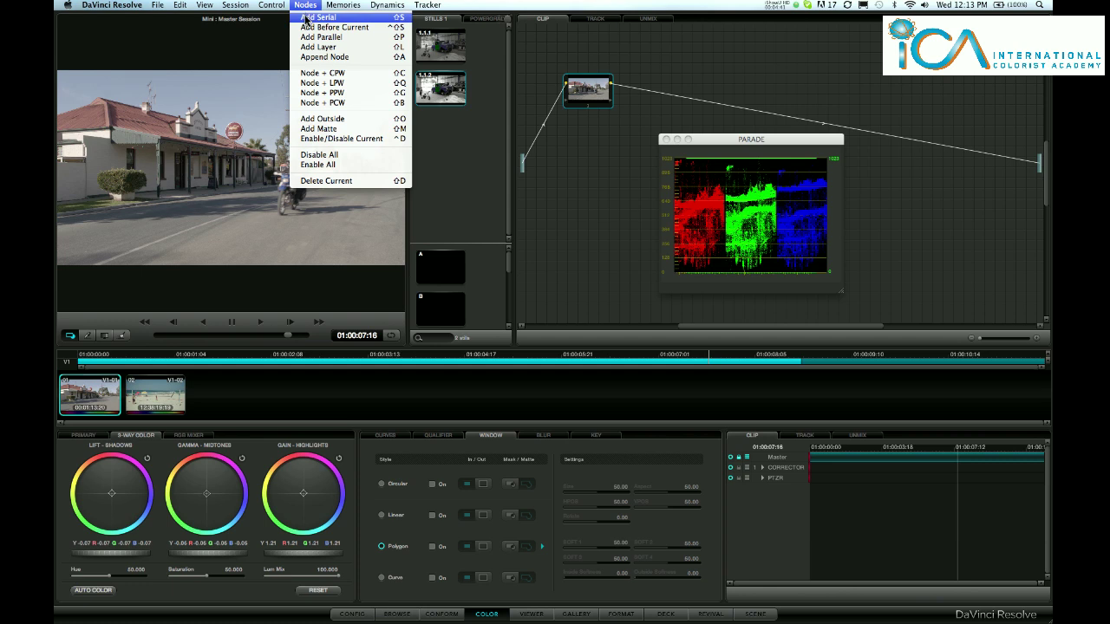
pyautogui.click(306, 16)
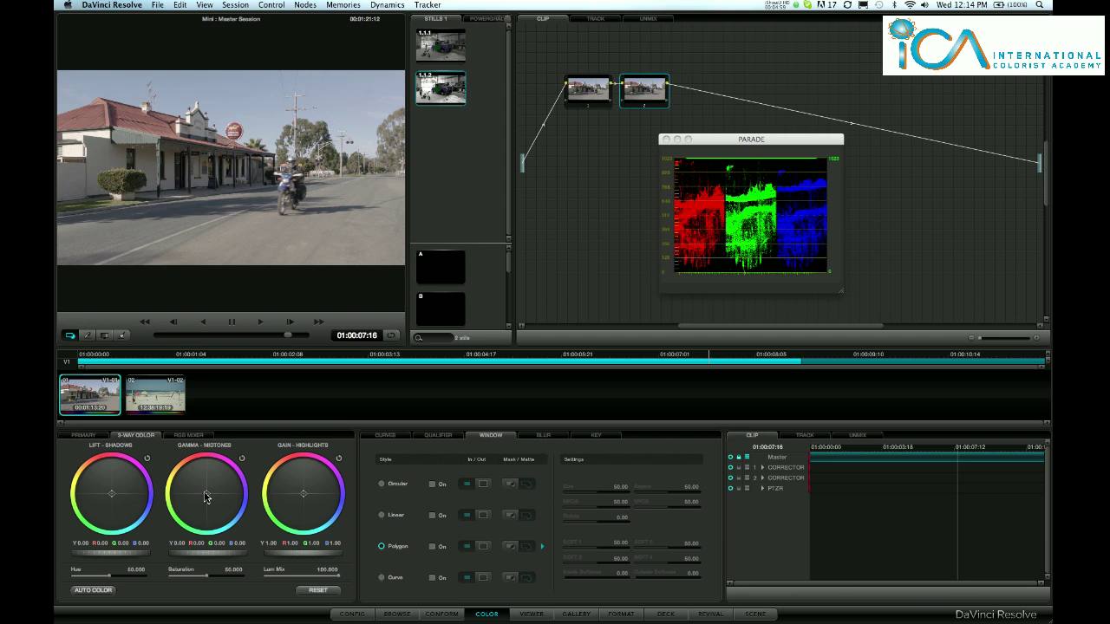
pyautogui.moveTo(206, 496); pyautogui.dragTo(178, 452)
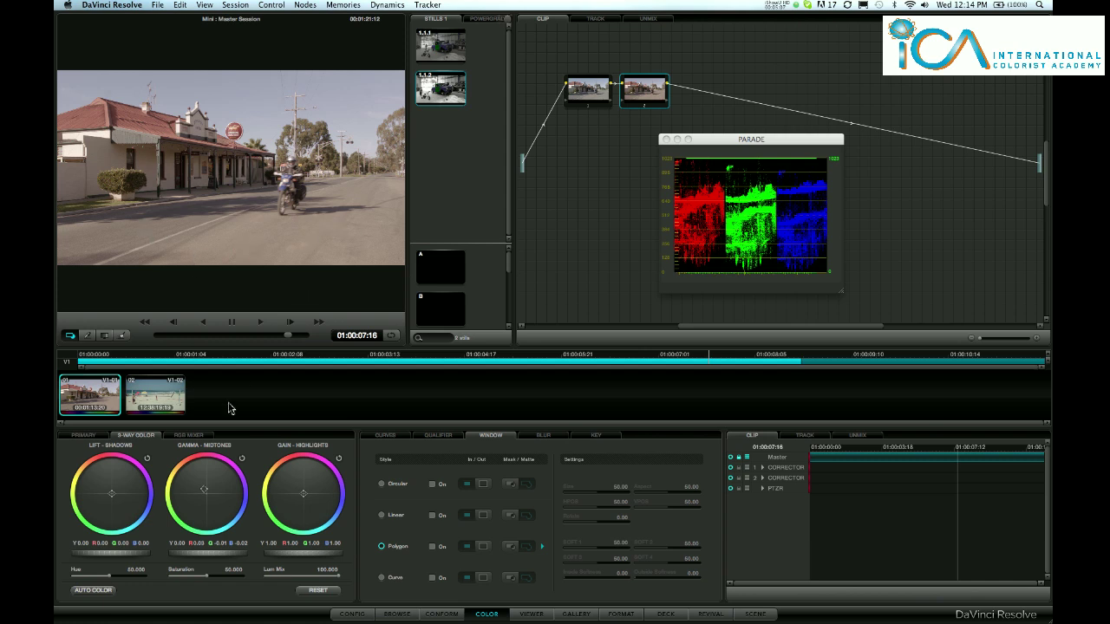
pyautogui.moveTo(205, 493); pyautogui.dragTo(179, 565)
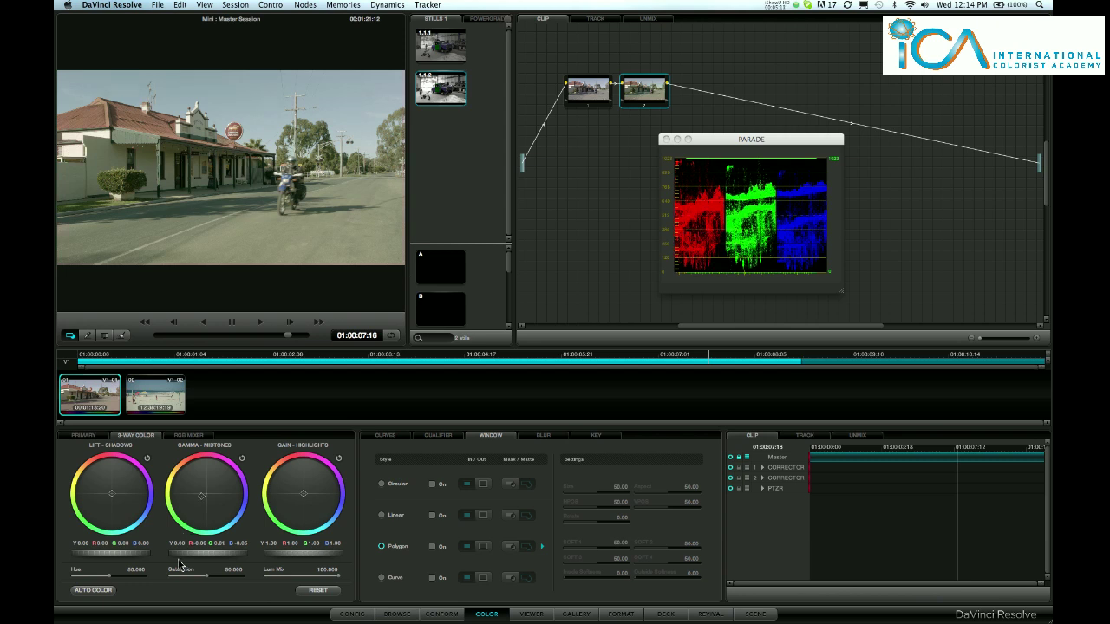
# Step: Switch to the Viewer page to see the graded motorbike shot full-screen
pyautogui.click(541, 616)
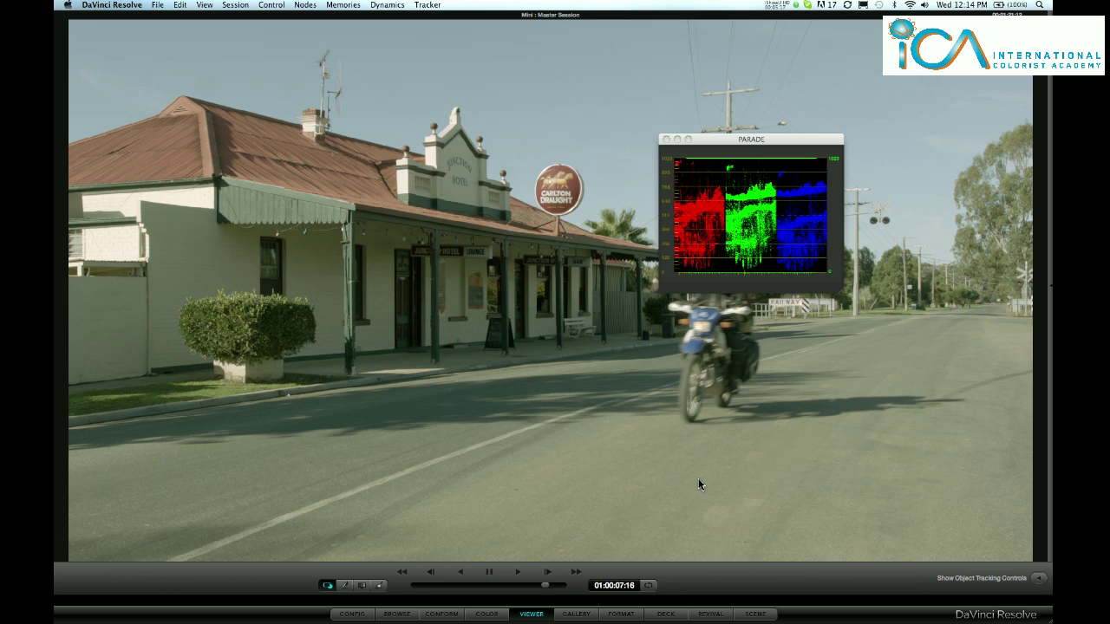
# Step: Back on the Color page, pull node 2's gamma colour shift back to nearly neutral
pyautogui.click(486, 614)
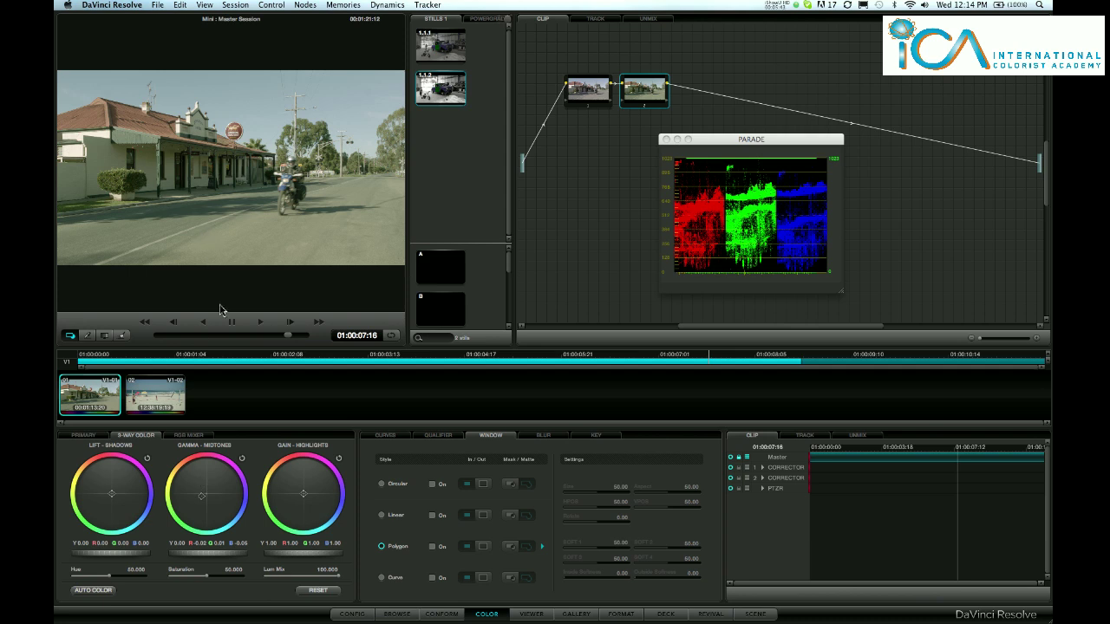
pyautogui.moveTo(202, 502); pyautogui.dragTo(254, 484)
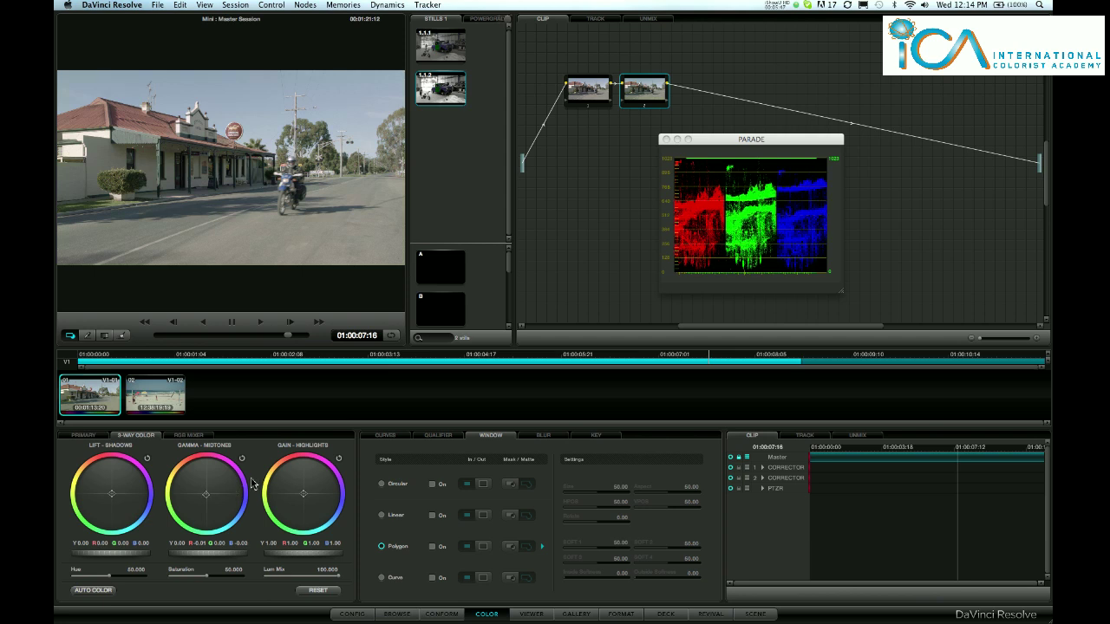